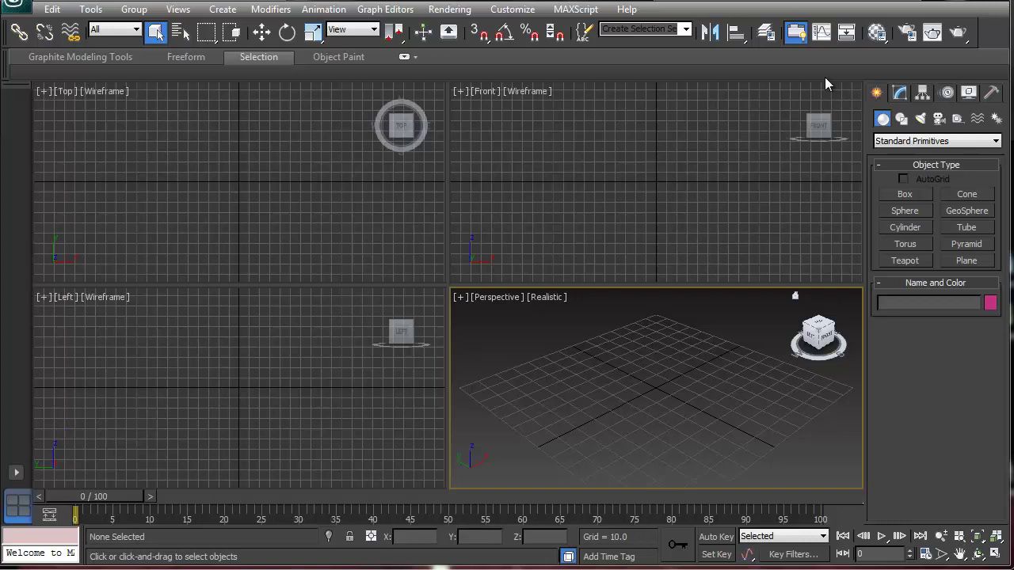
- Draw a 35.186 × 27.066 × 19.615 box, Box001, in the Perspective viewport
click(905, 195)
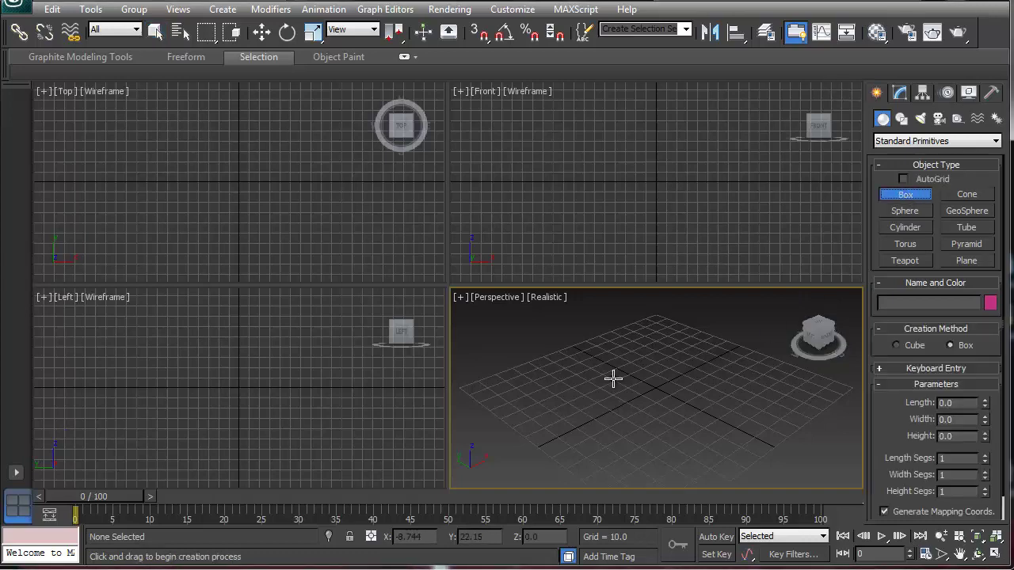
drag(622, 382, 709, 387)
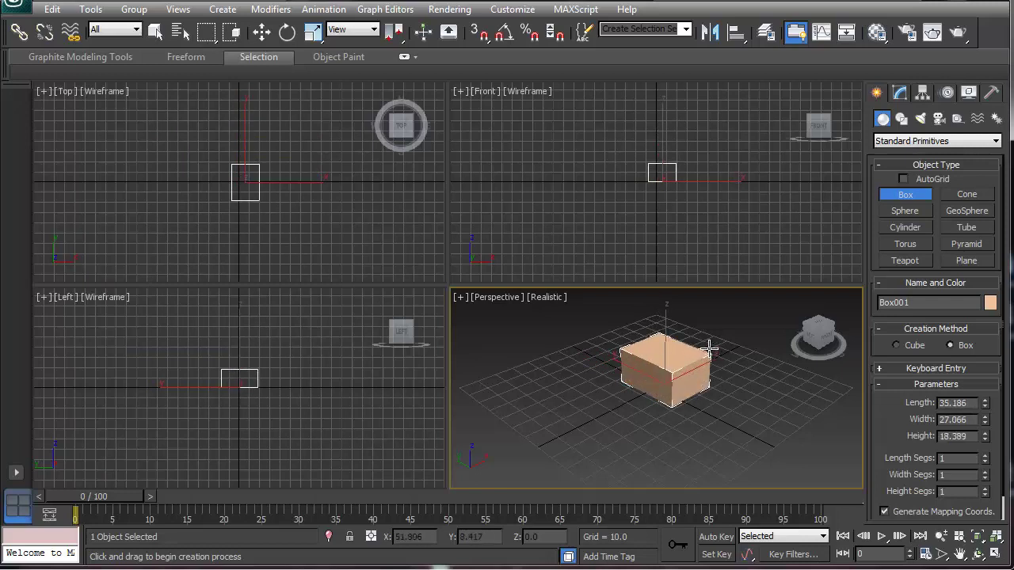
click(707, 346)
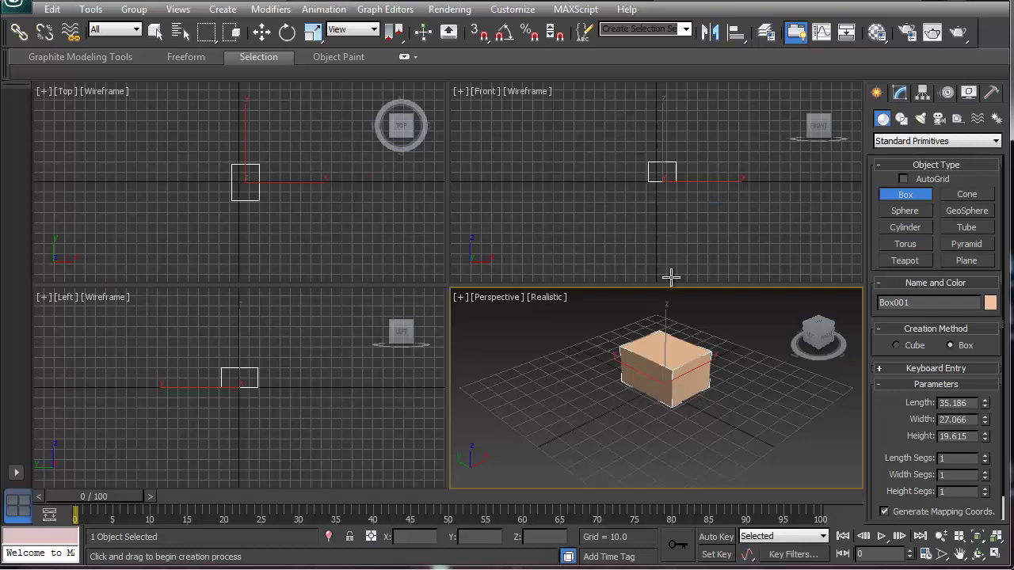
- Switch to the Modify panel to show Box001's stack and parameters
click(899, 93)
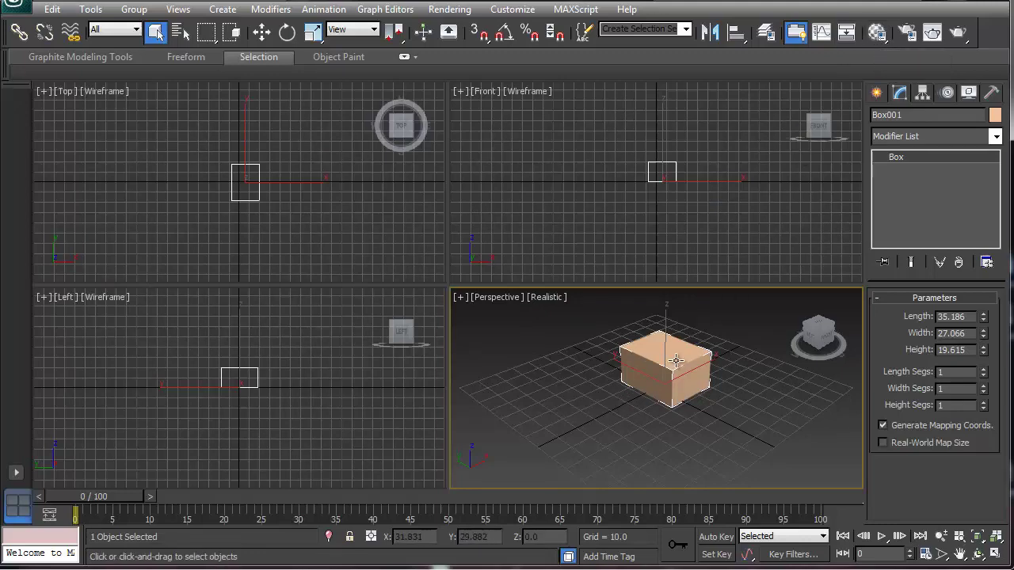
- Assign Box001 a material with a Smoke diffuse map (size 40, 5 iterations), shaded in the viewport
click(873, 38)
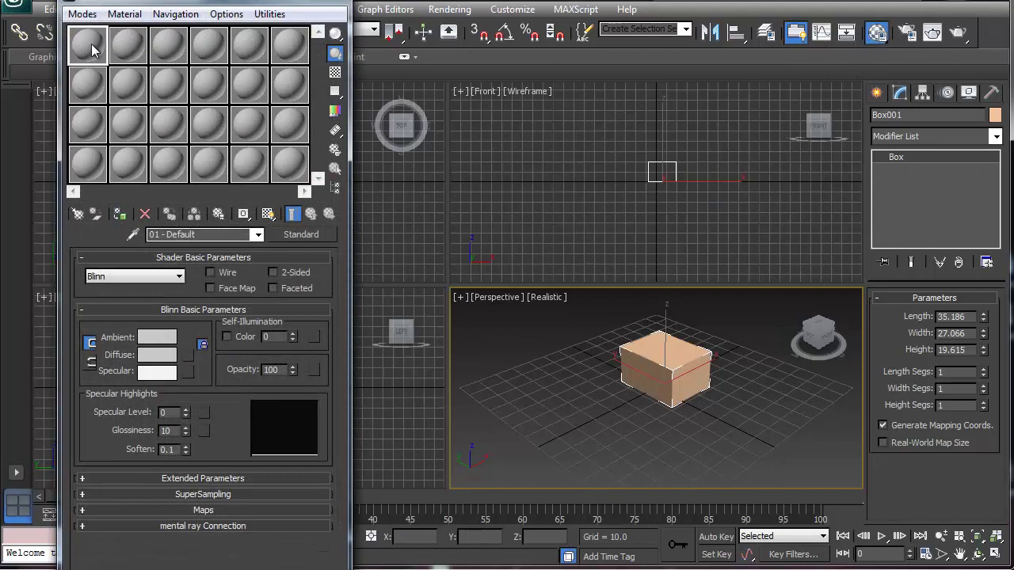
click(187, 354)
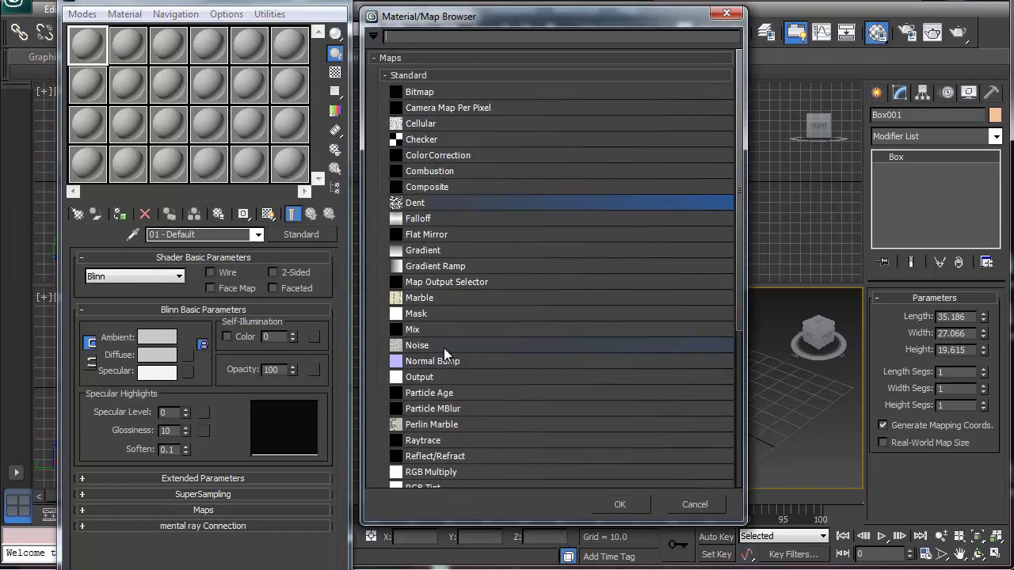
click(443, 427)
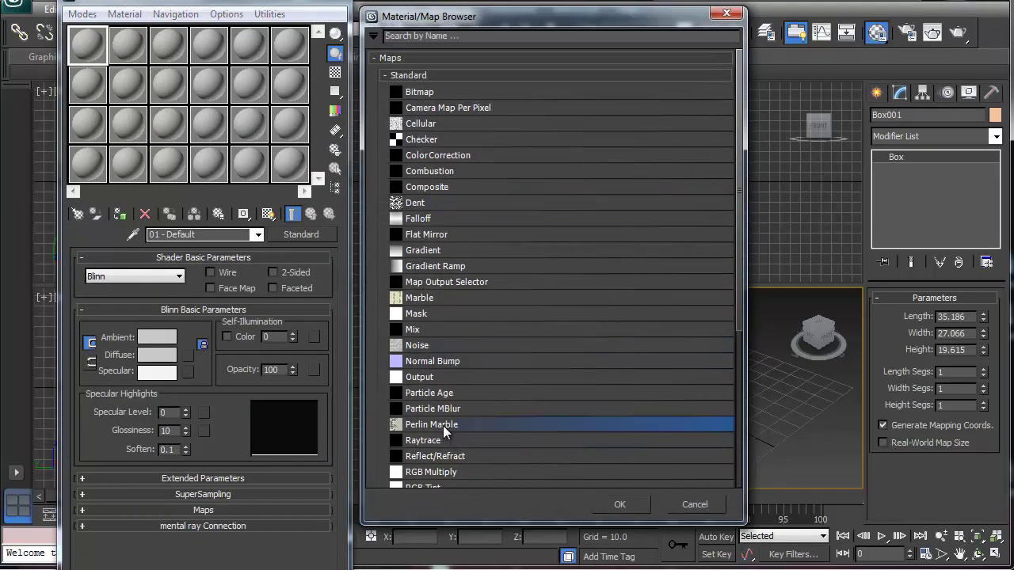
scroll(501, 401, down, 3)
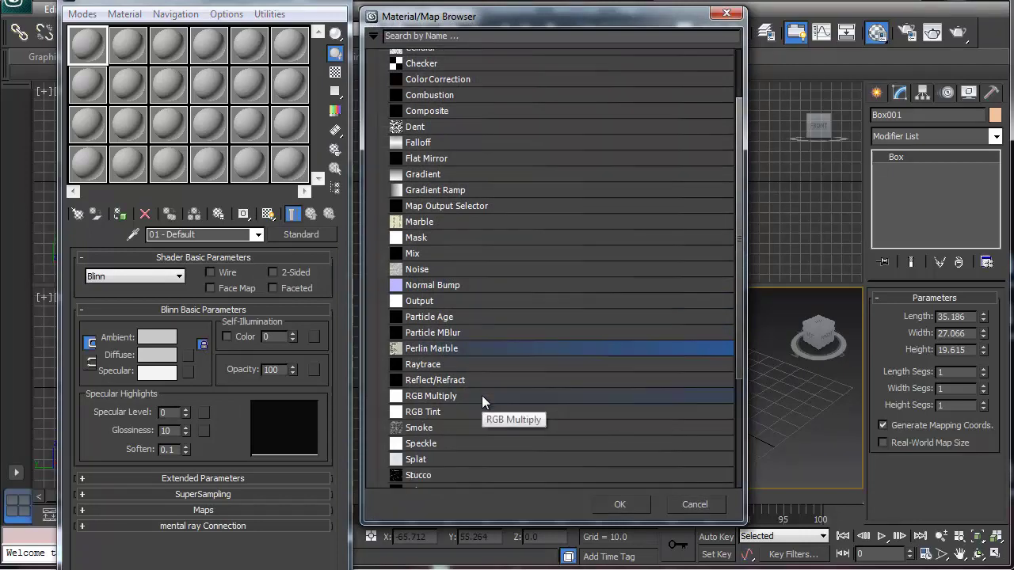
double_click(419, 390)
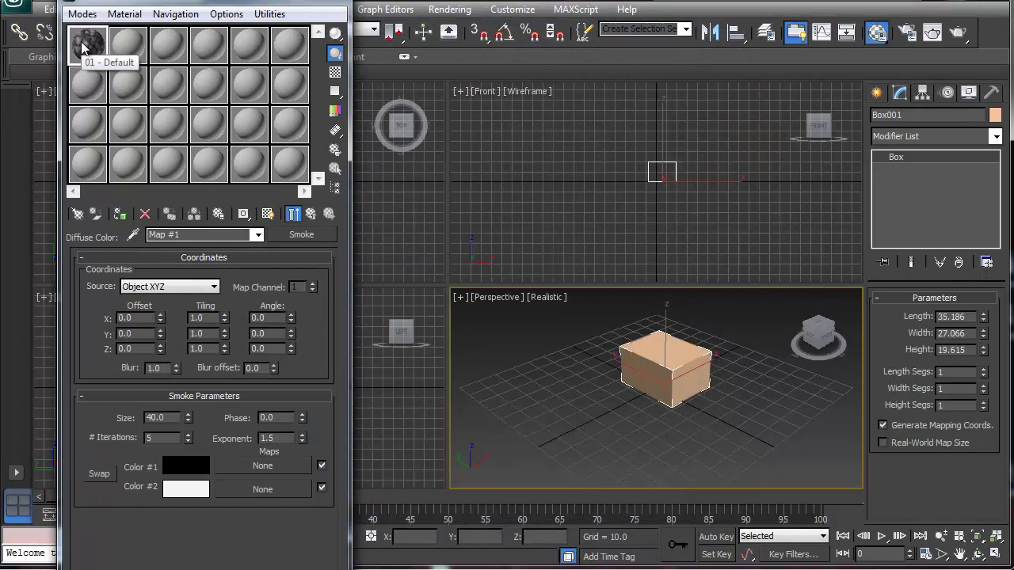
click(268, 221)
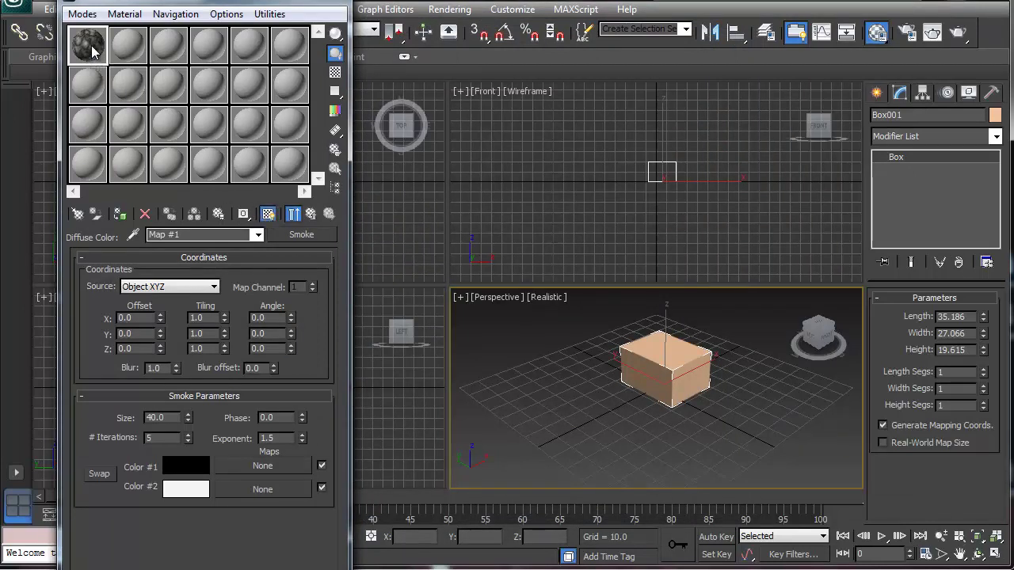
mouse_move(93, 55)
mouse_down()
mouse_move(669, 368)
mouse_move(675, 388)
mouse_up()
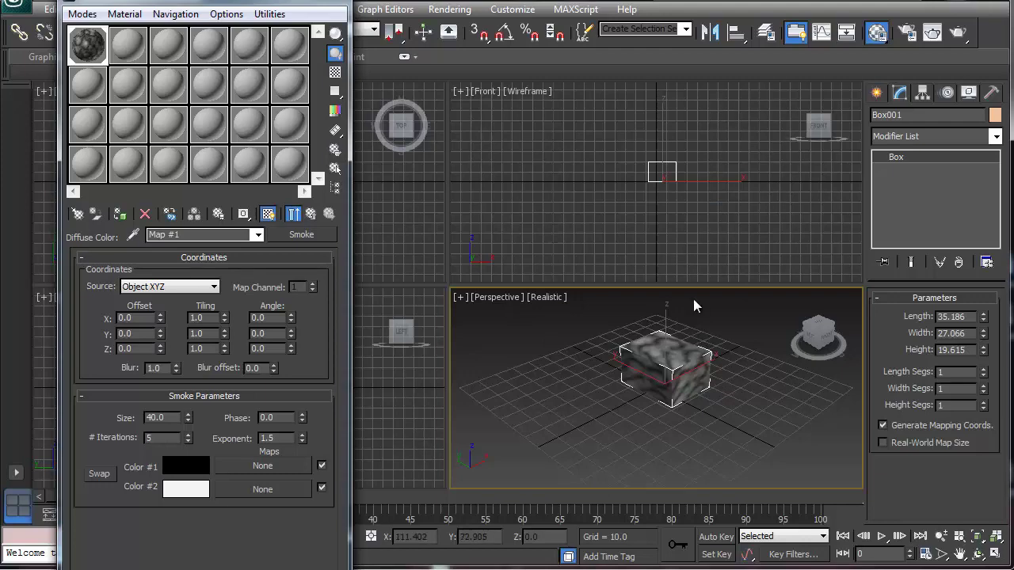
- Put an Unwrap UVW modifier on Box001, then dismiss the Material Editor
click(996, 138)
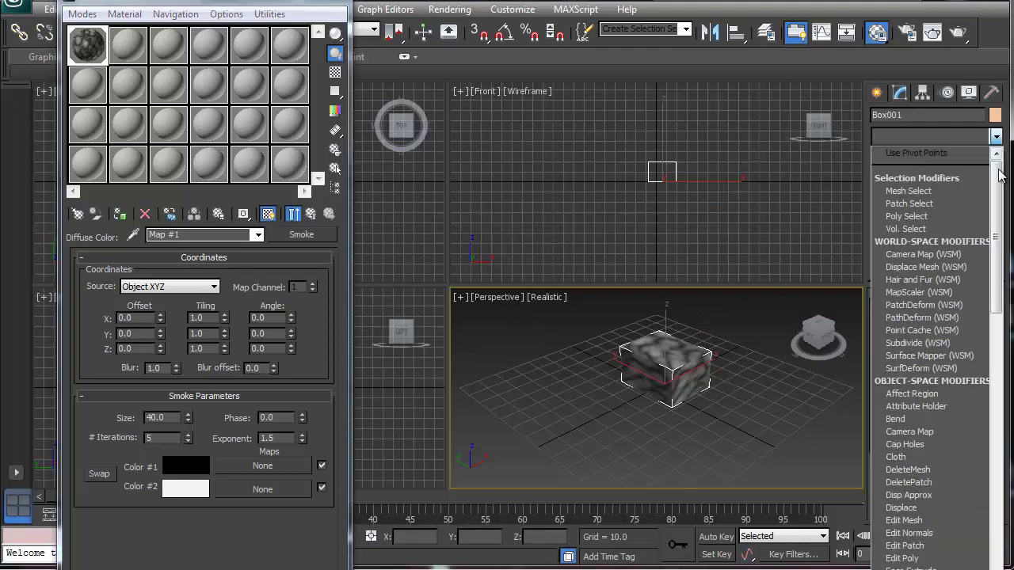
drag(997, 162, 1004, 473)
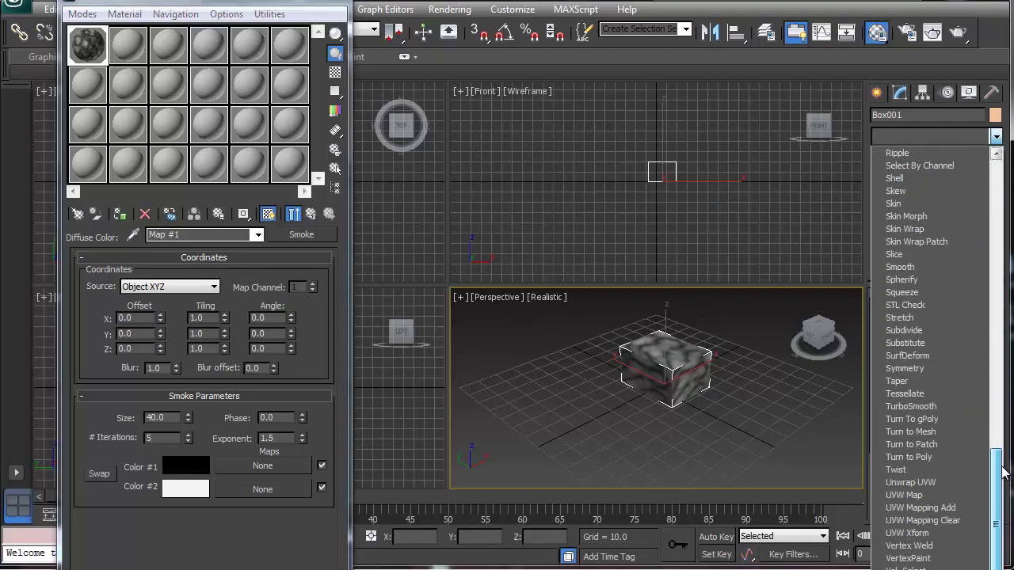
click(911, 483)
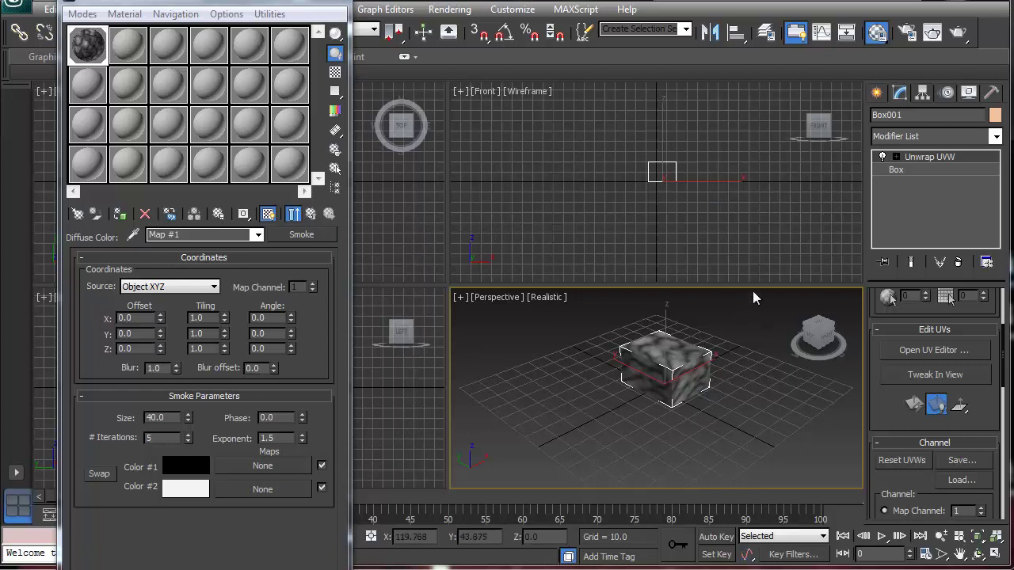
drag(970, 416, 970, 357)
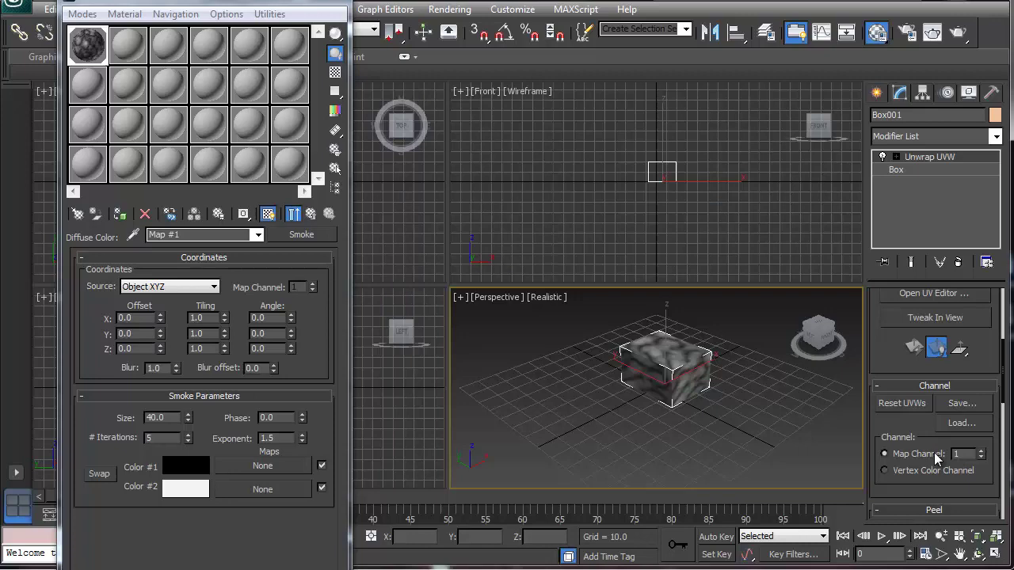
click(343, 2)
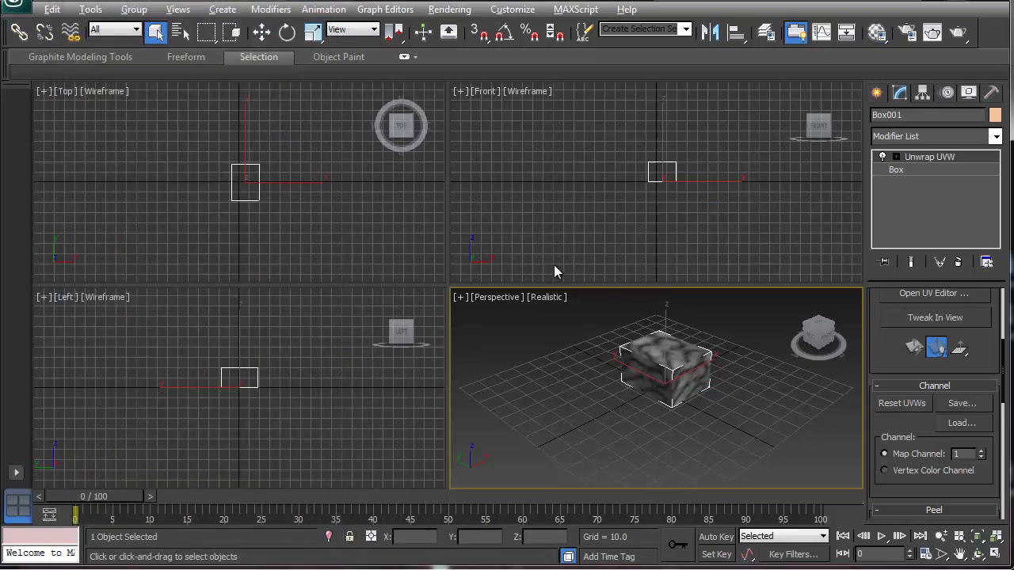
- In a maximized Perspective view, stack a second Unwrap UVW on Box001 and open Edit UVWs
key(alt+w)
middle_drag(473, 309, 647, 350)
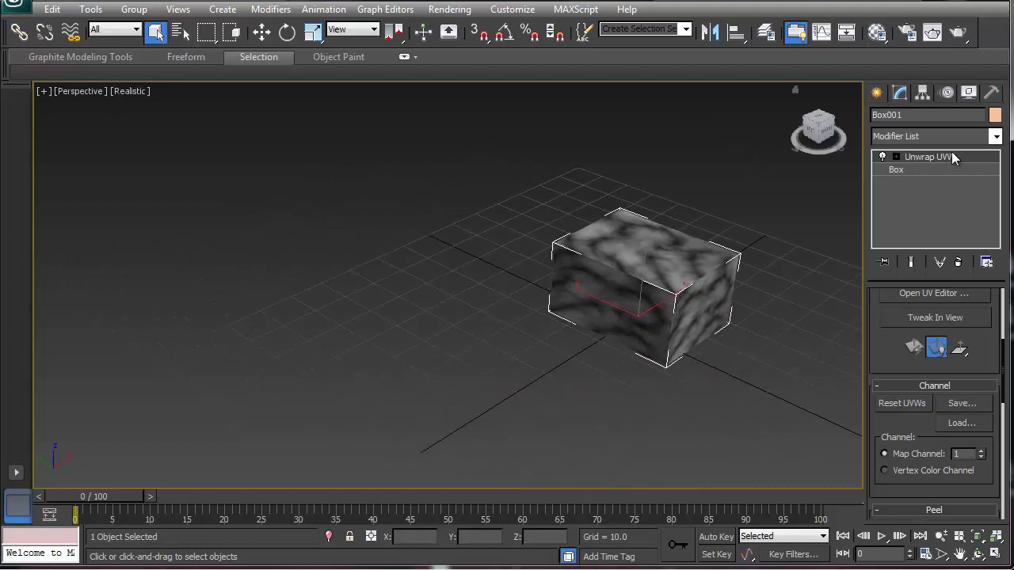
click(996, 137)
drag(998, 185, 999, 461)
click(911, 508)
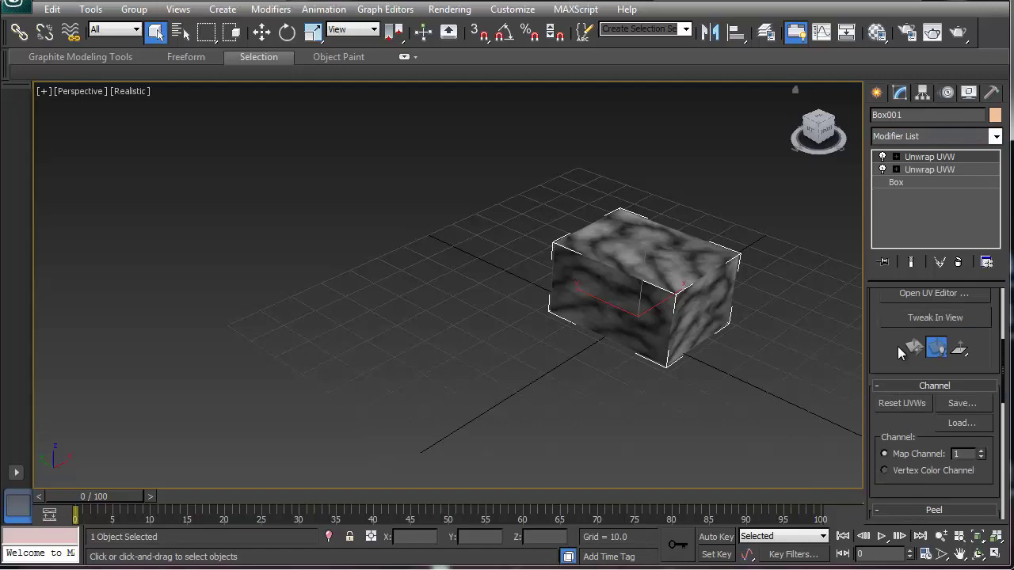
click(908, 301)
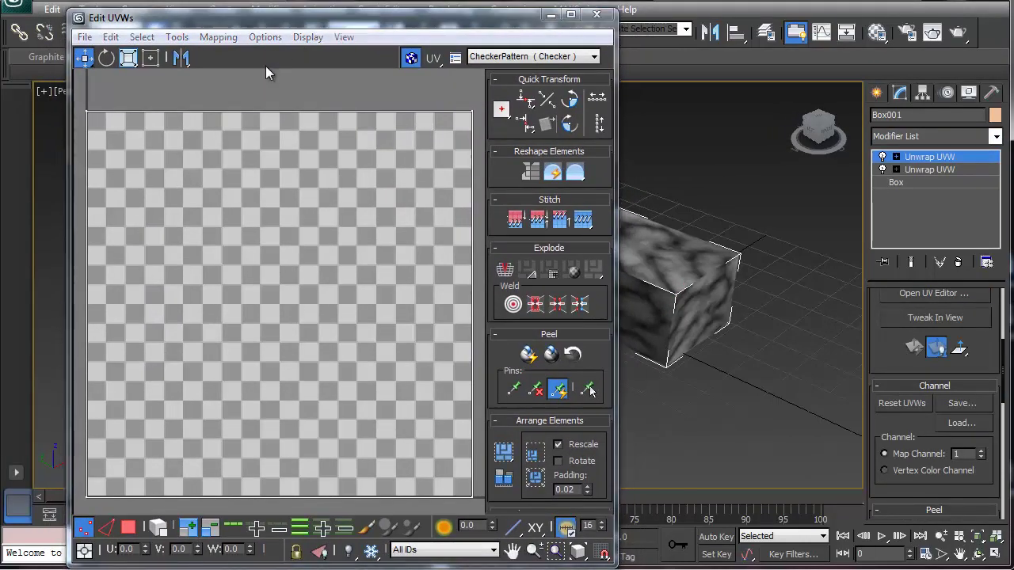
- Flatten Mapping the box's UVs into six separate face islands and hide the checker background
click(219, 37)
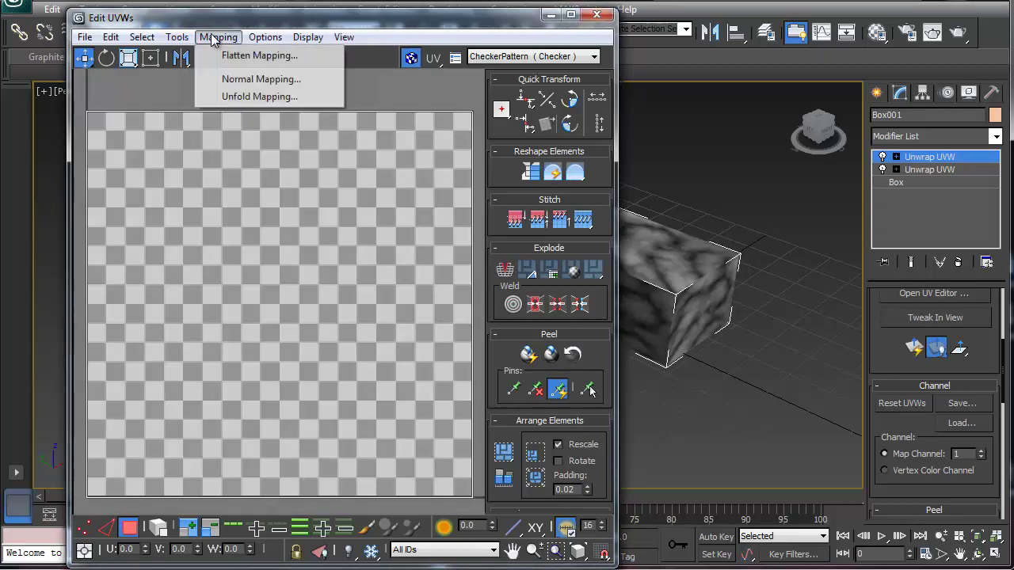
click(230, 54)
click(219, 81)
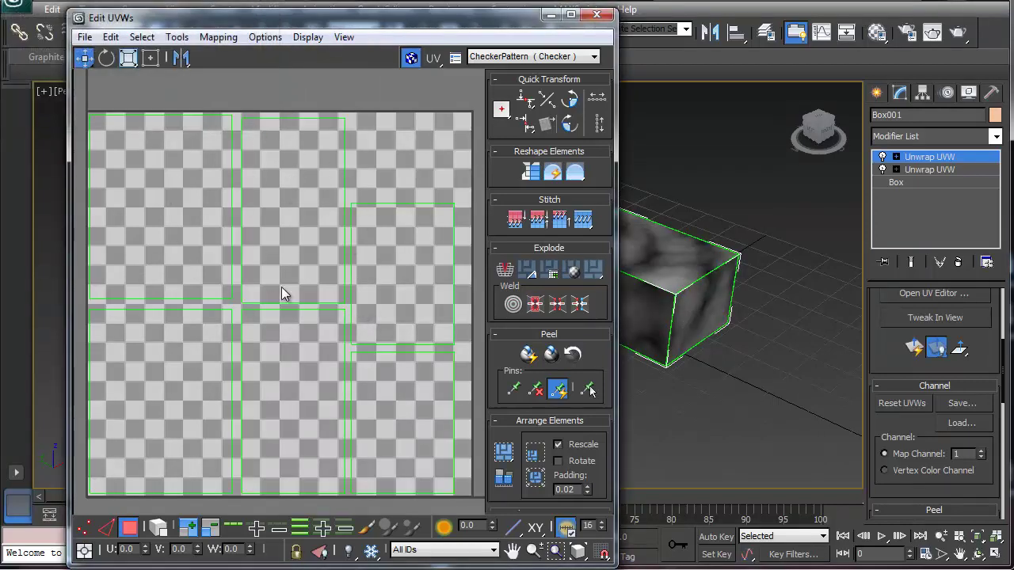
click(411, 57)
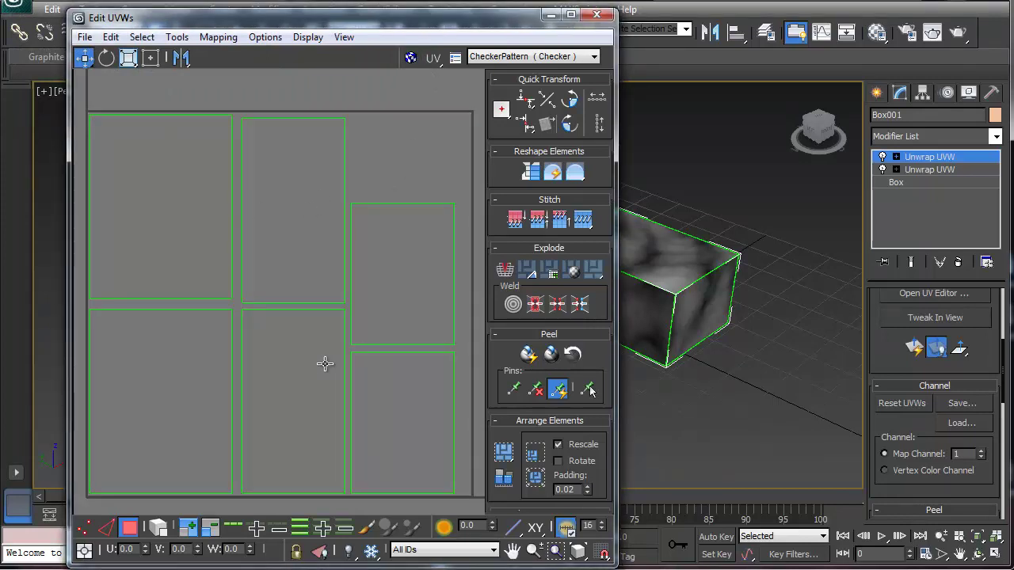
- Close the UV editor, set Map Channel to 2 and move the existing UVs onto it
click(598, 17)
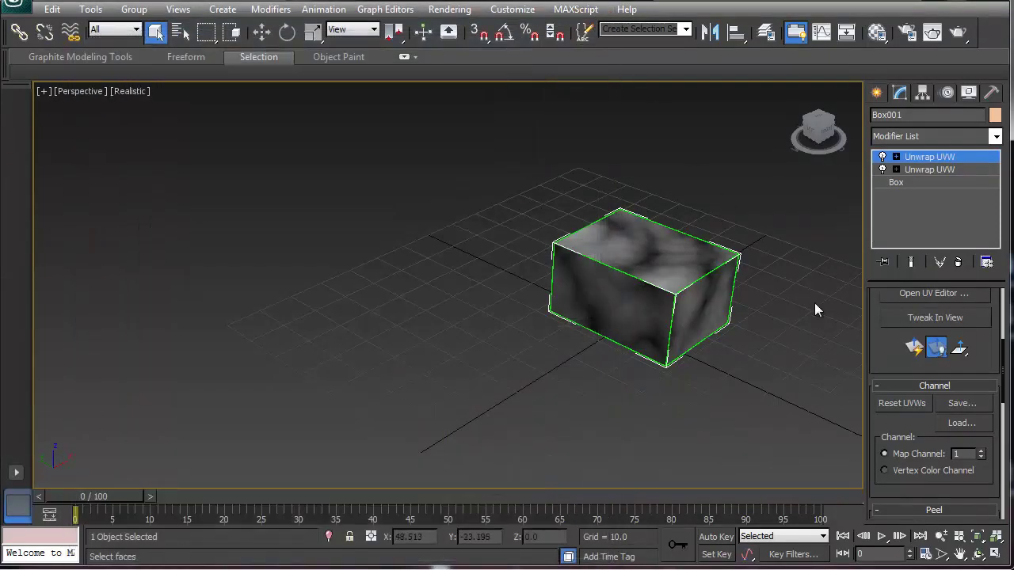
drag(879, 360, 883, 314)
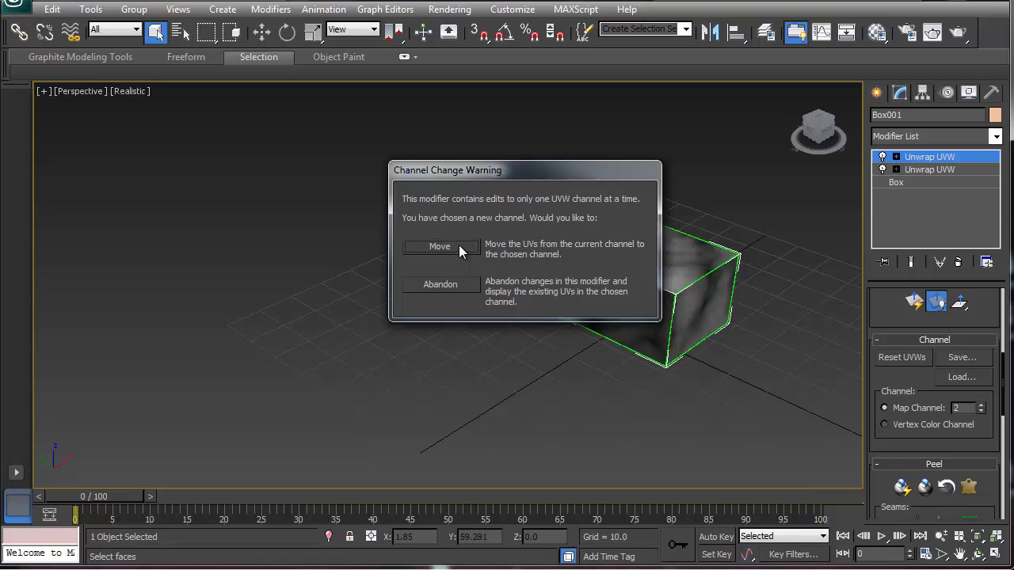
click(460, 246)
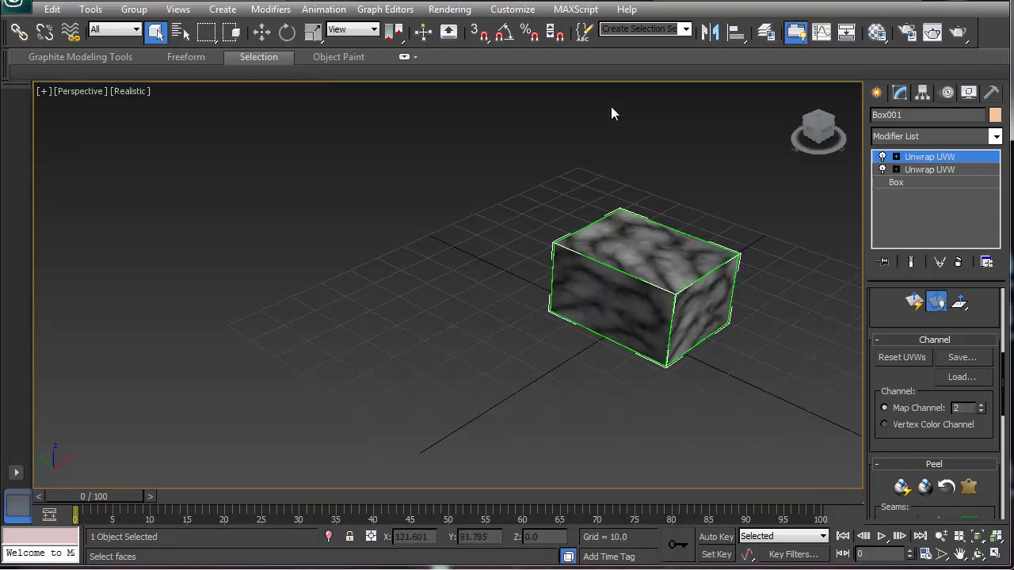
- Open Render To Texture and bake from mapping coordinates channel 2
click(434, 11)
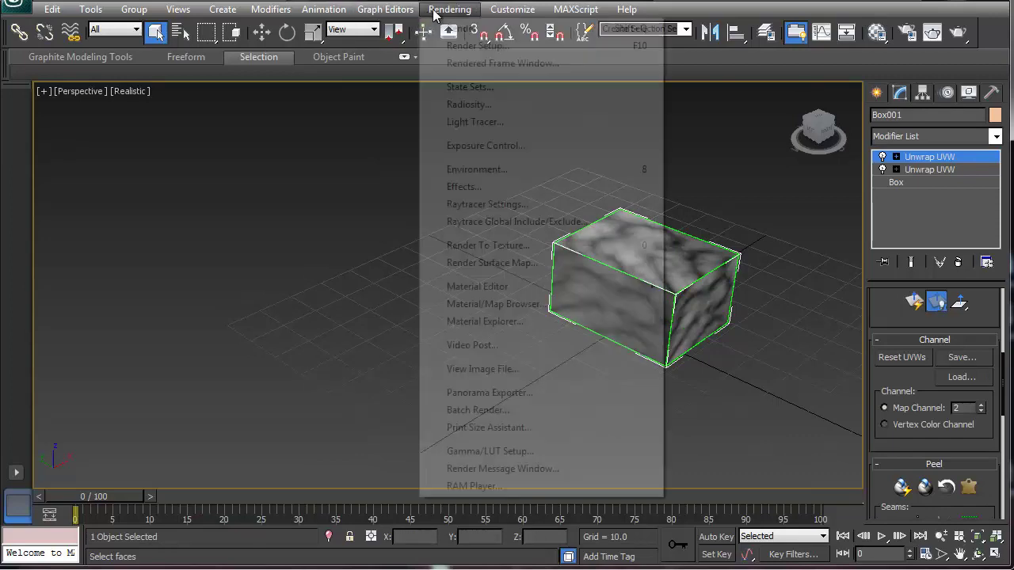
click(483, 246)
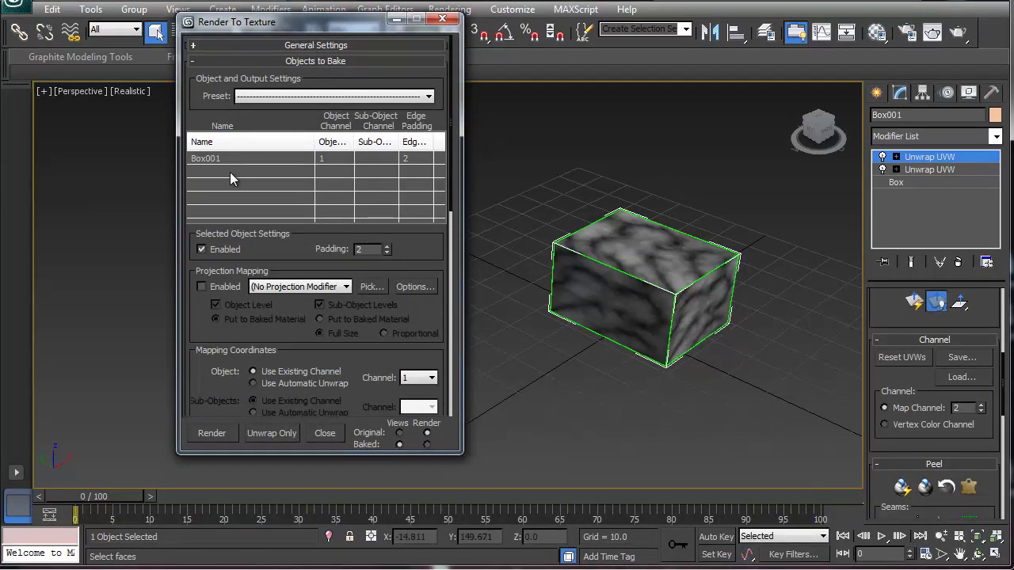
drag(271, 259, 264, 93)
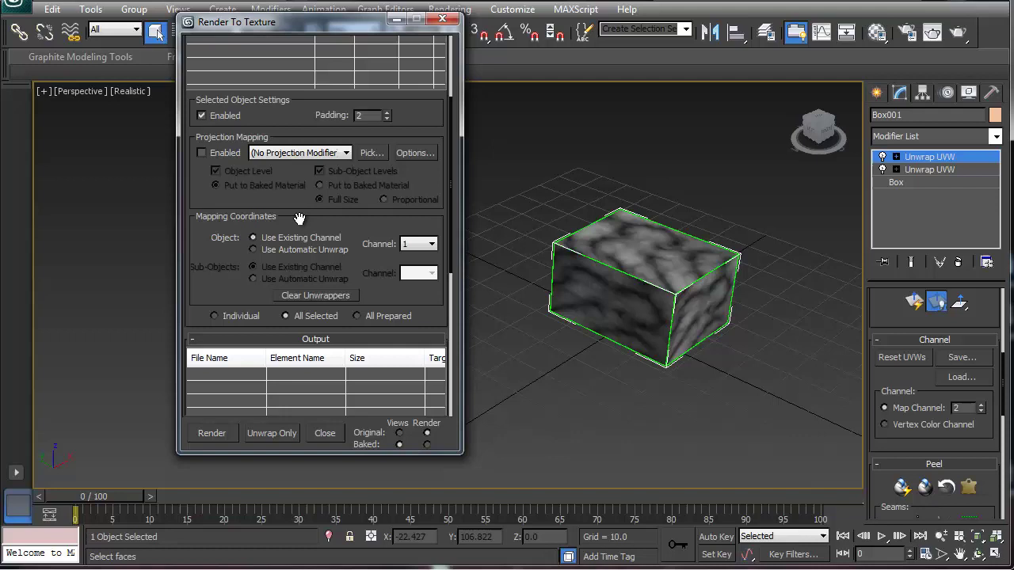
drag(300, 183, 297, 165)
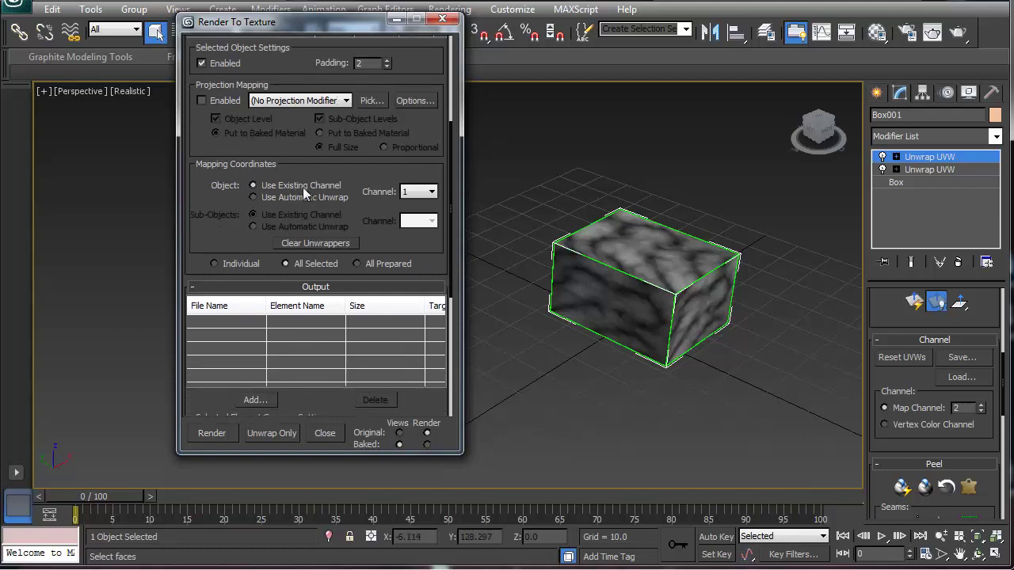
click(427, 192)
click(420, 216)
- Add a DiffuseMap output element, Box001DiffuseMap.tga at 256×256
drag(345, 271, 343, 175)
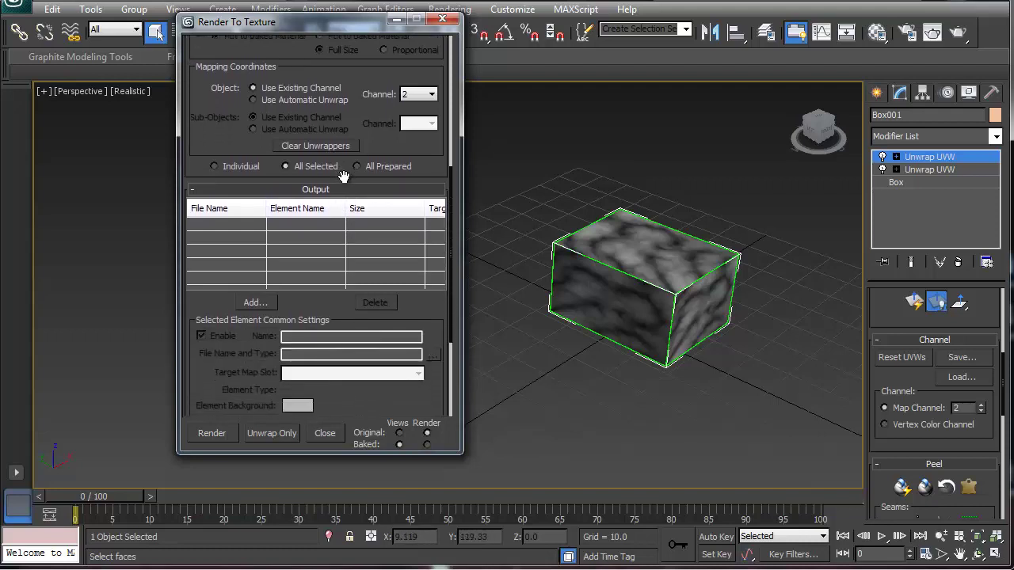
click(254, 301)
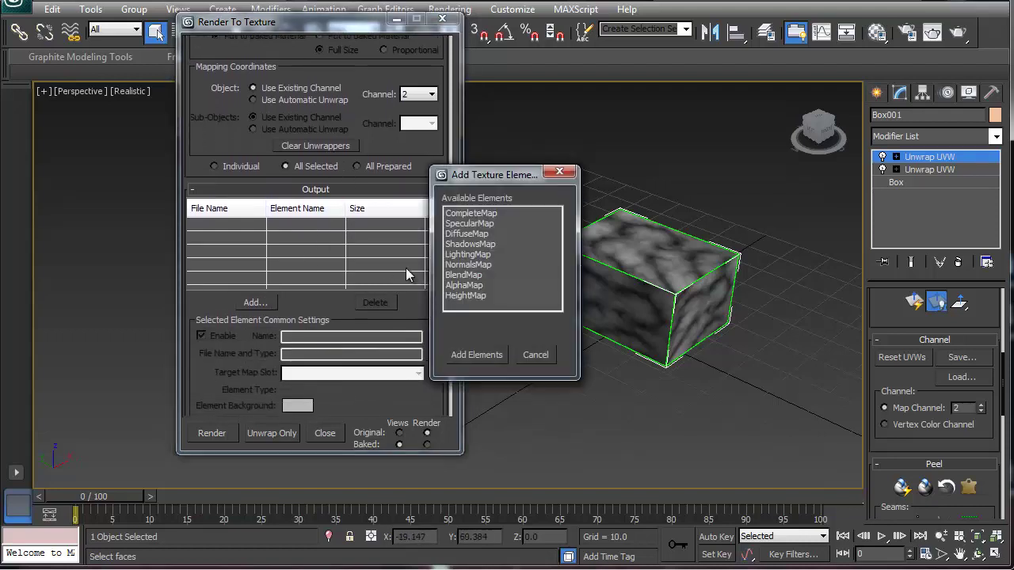
click(466, 234)
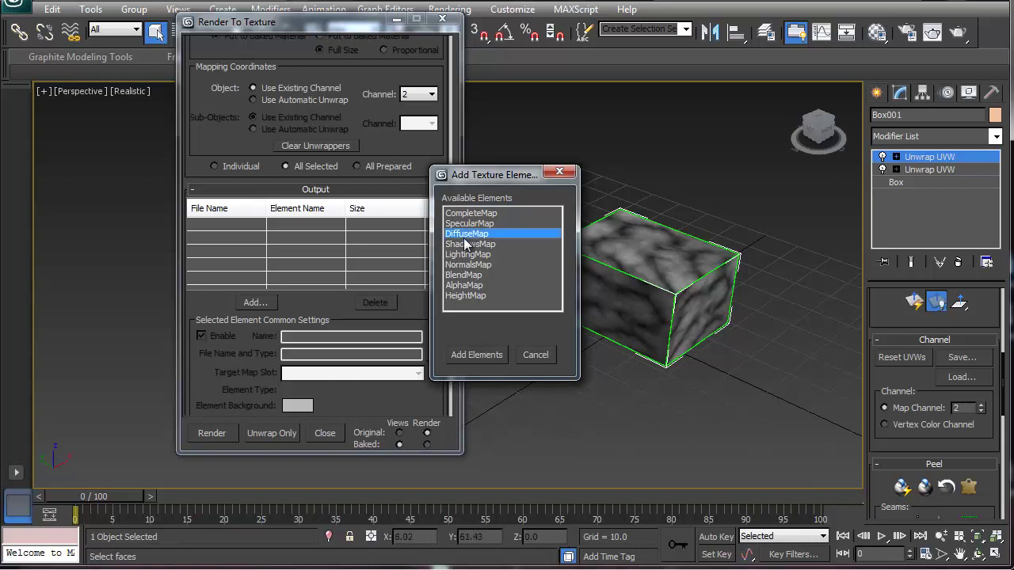
click(476, 355)
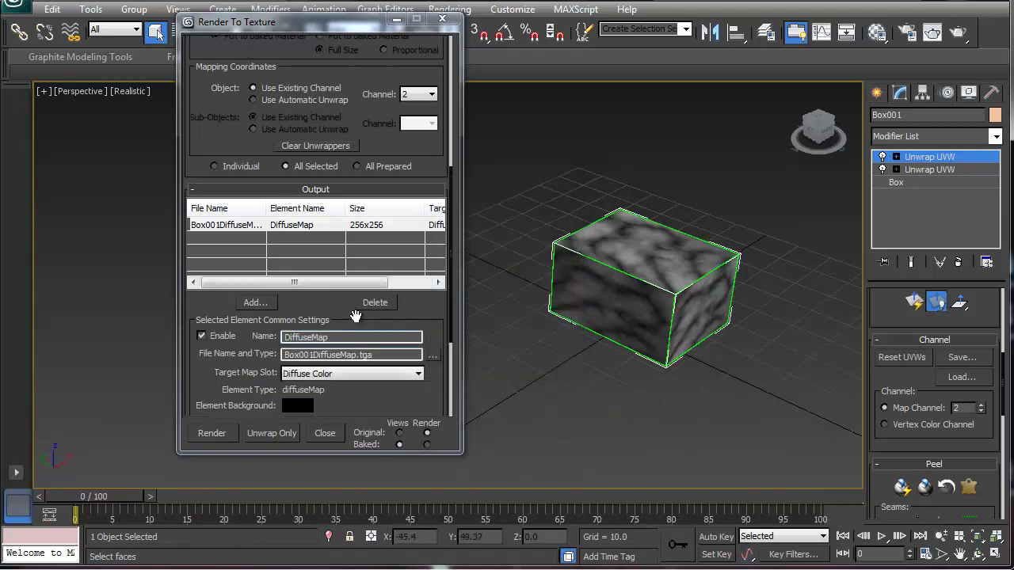
scroll(336, 318, down, 3)
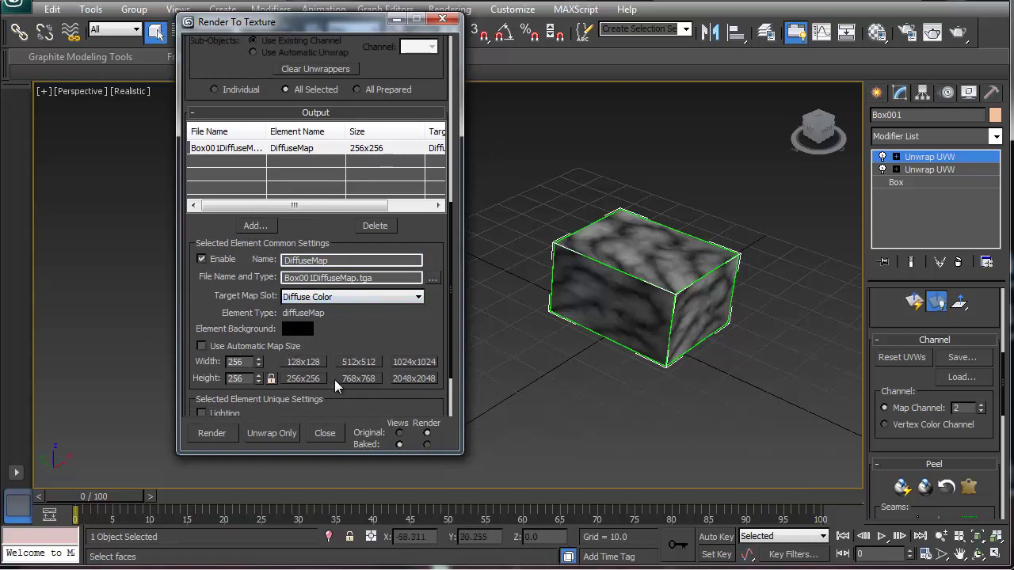
scroll(282, 413, down, 2)
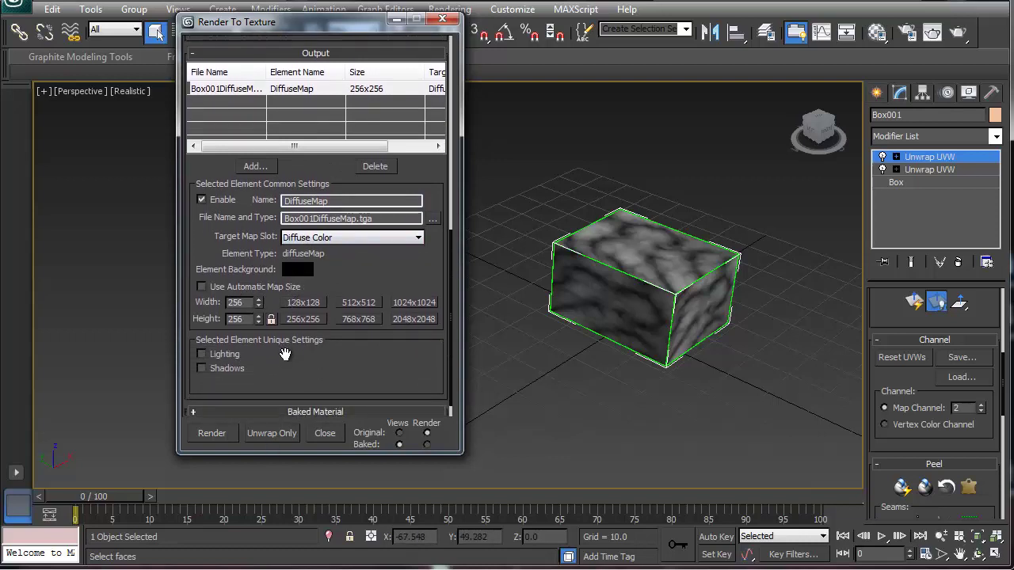
- Bake the diffuse map overwriting Box001DiffuseMap.tga, then locate the saved TGA in GameCharacter1
click(208, 436)
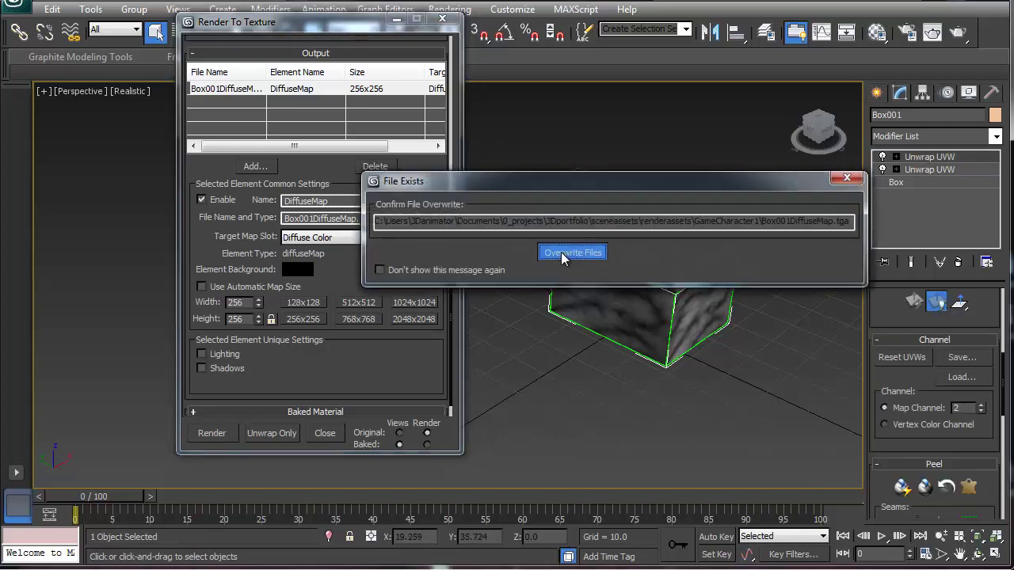
click(569, 252)
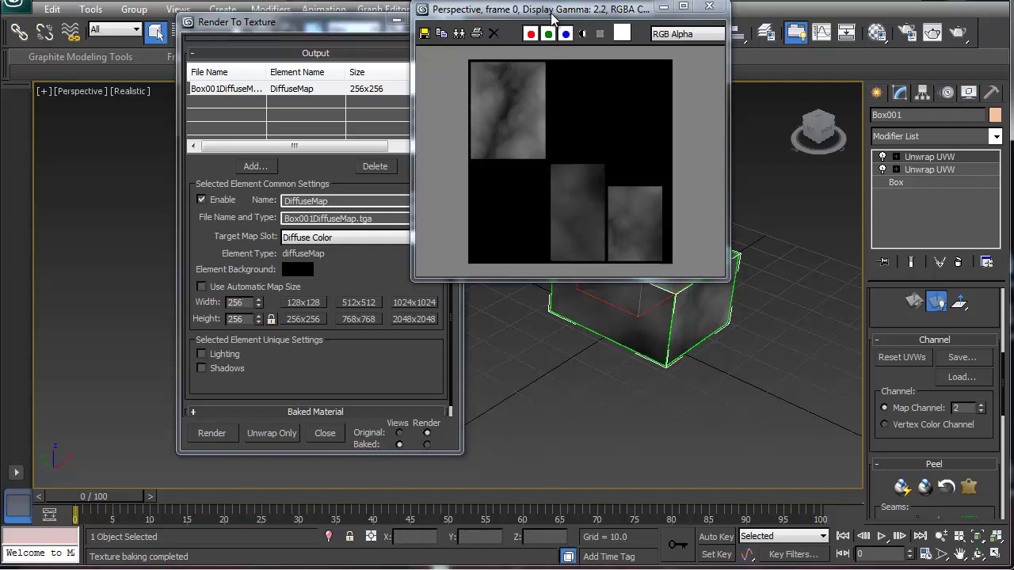
drag(677, 9, 688, 76)
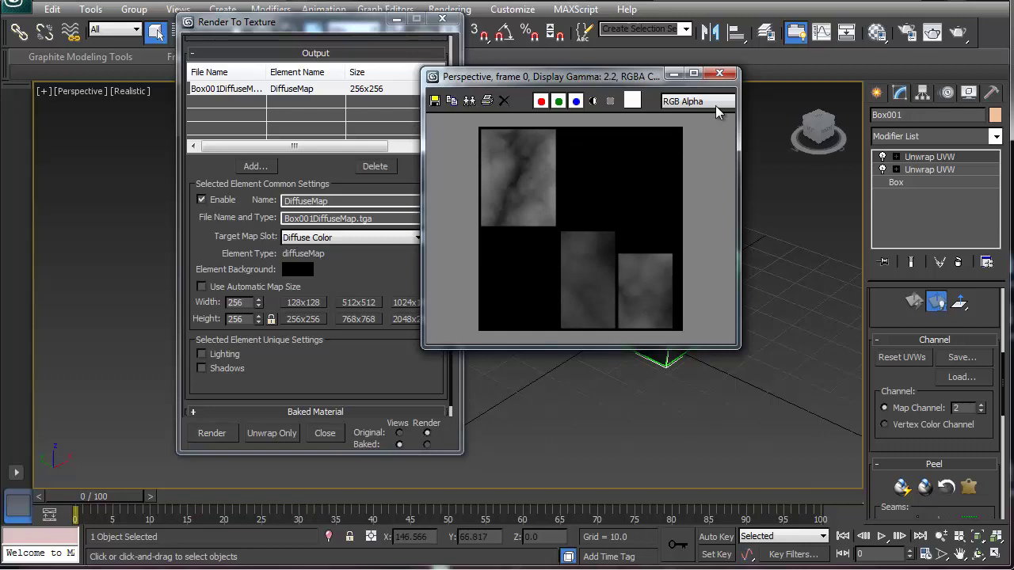
click(719, 74)
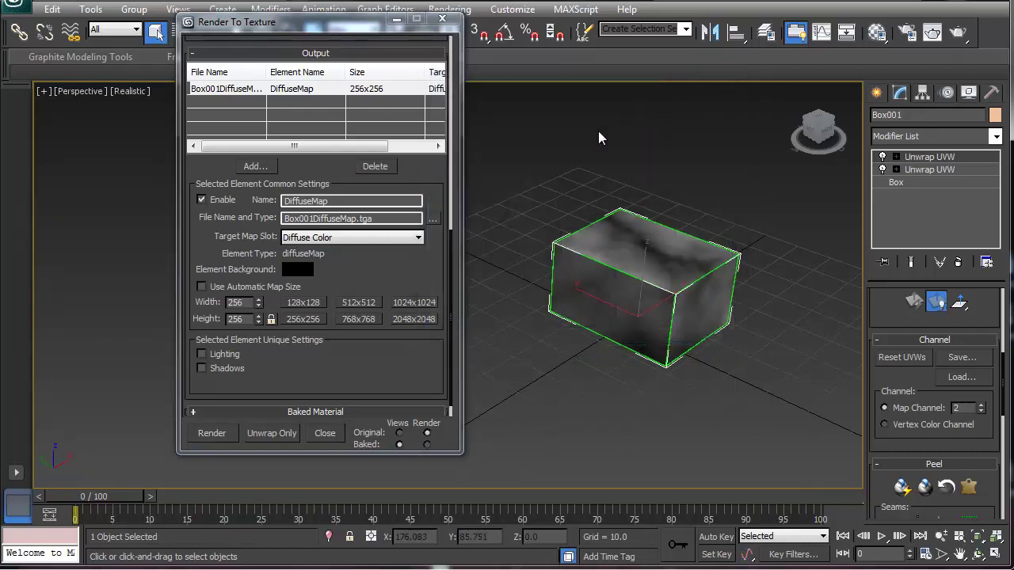
click(434, 218)
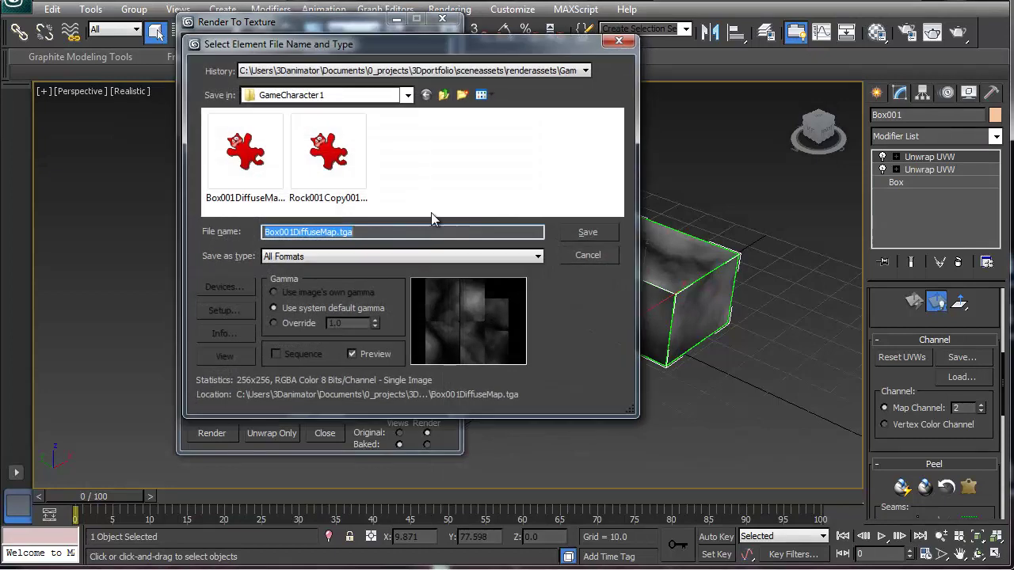
click(252, 157)
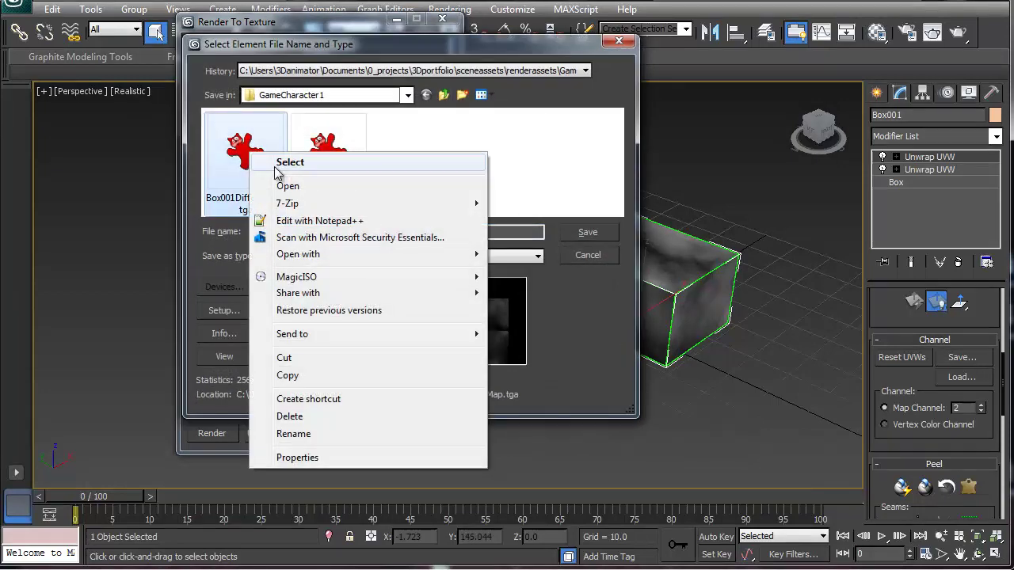
- Open Box001DiffuseMap.tga in IrfanView and shift its window down and left
click(289, 185)
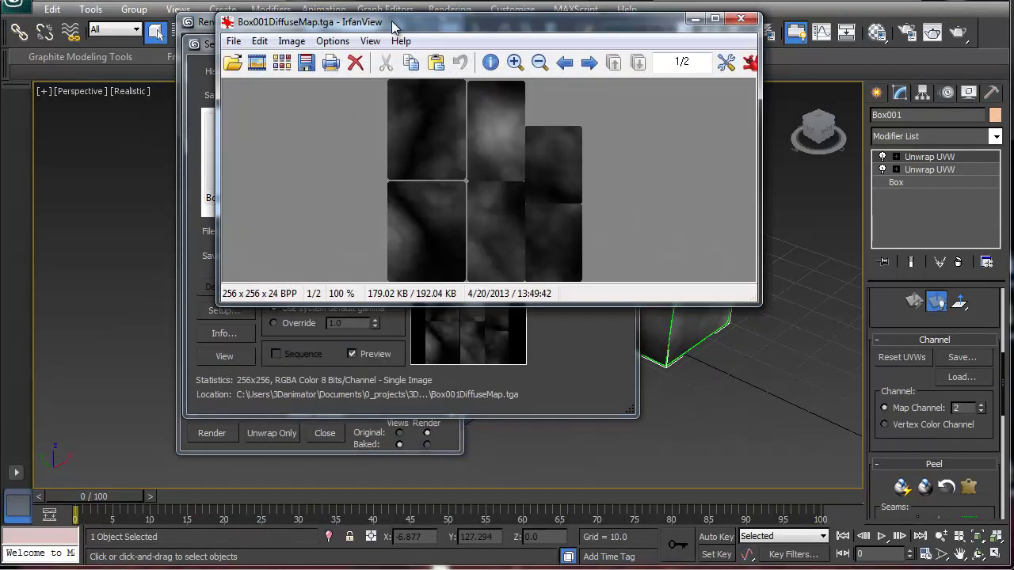
drag(392, 28, 374, 49)
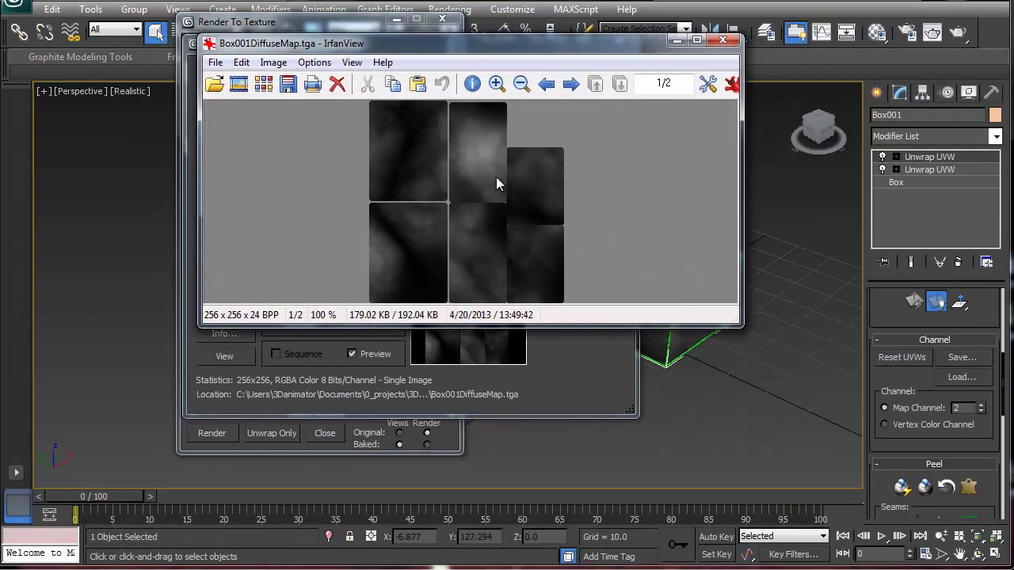